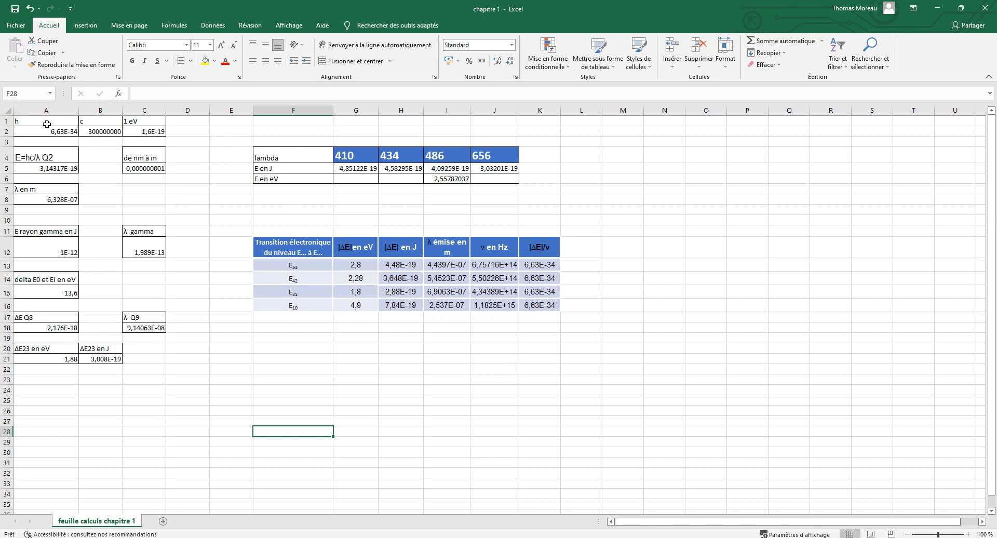
- Relabel the speed-of-light constant in cell B1 as "c en m/s"
{"action": "left_click_drag", "start_coordinate": [44, 123], "coordinate": [150, 132]}
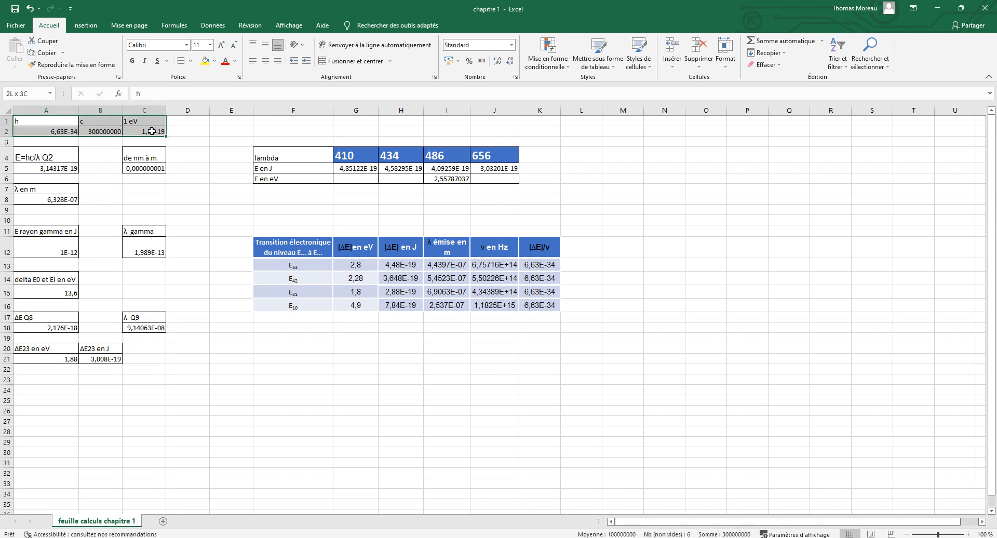
{"action": "left_click", "coordinate": [57, 122]}
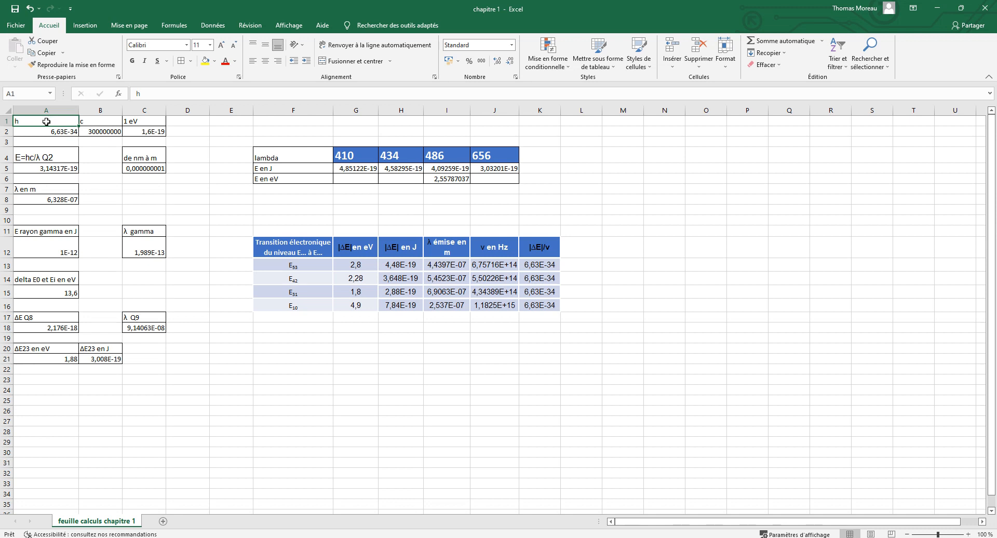
{"action": "left_click", "coordinate": [110, 120]}
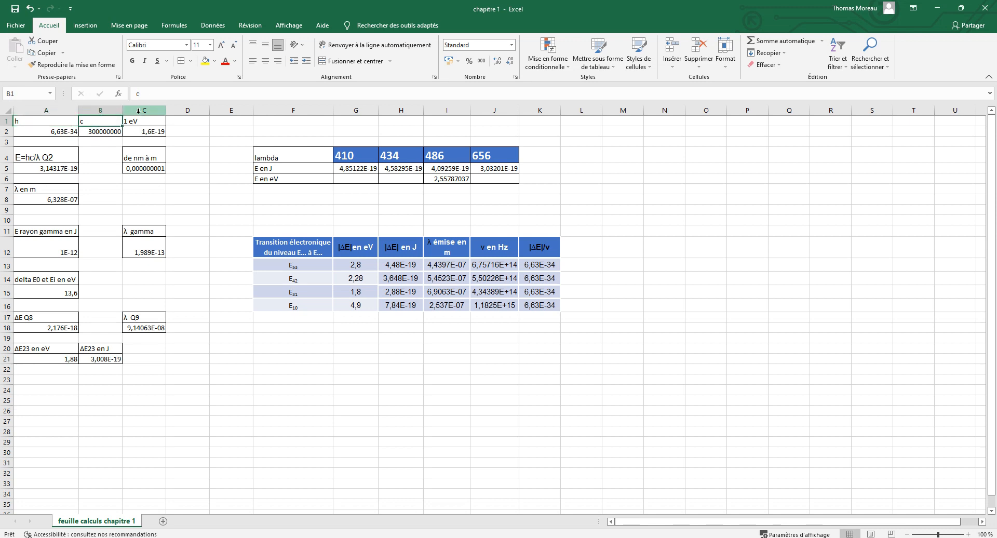
{"action": "double_click", "coordinate": [95, 121]}
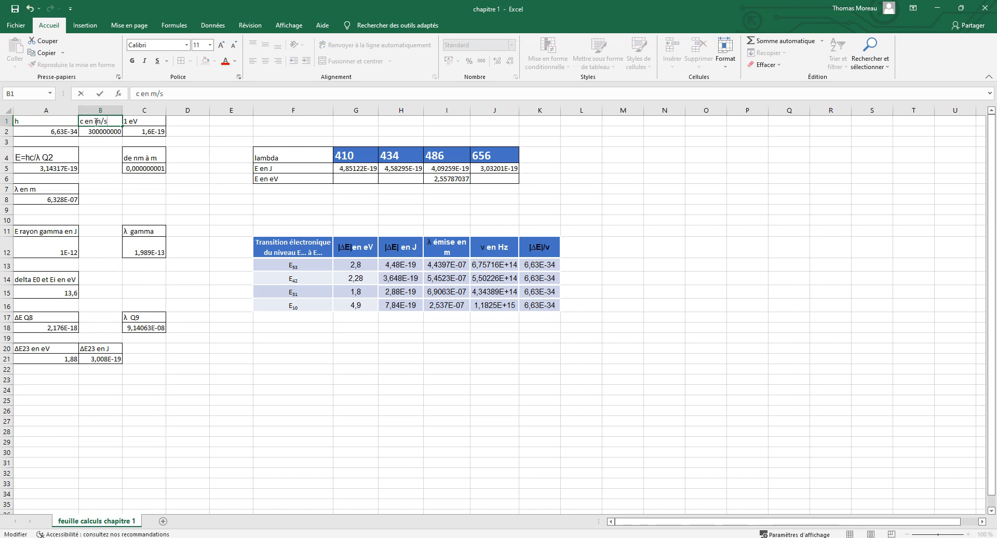
{"action": "key", "text": "Return"}
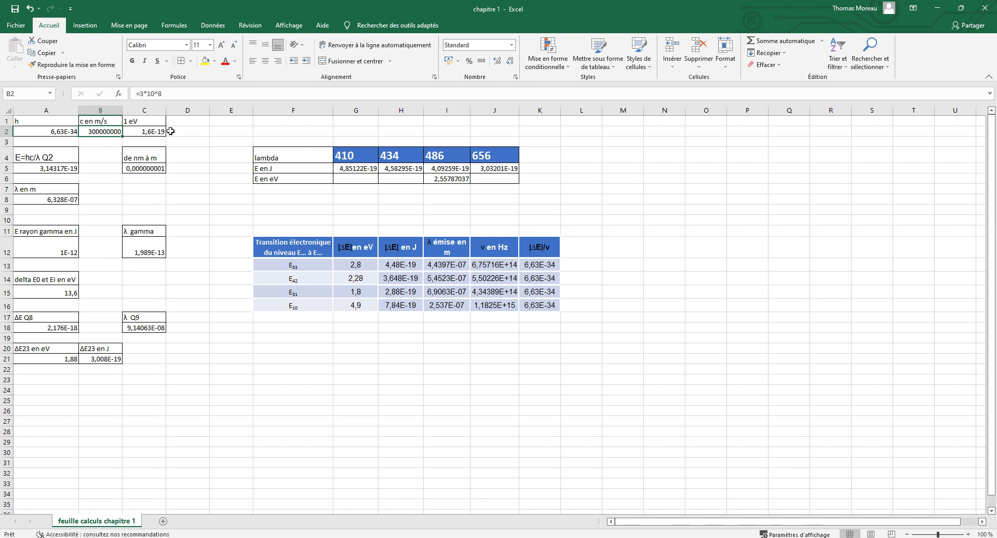
- Examine the formula that defines the 1 eV constant in cell C2
{"action": "left_click", "coordinate": [132, 128]}
{"action": "left_click", "coordinate": [187, 96]}
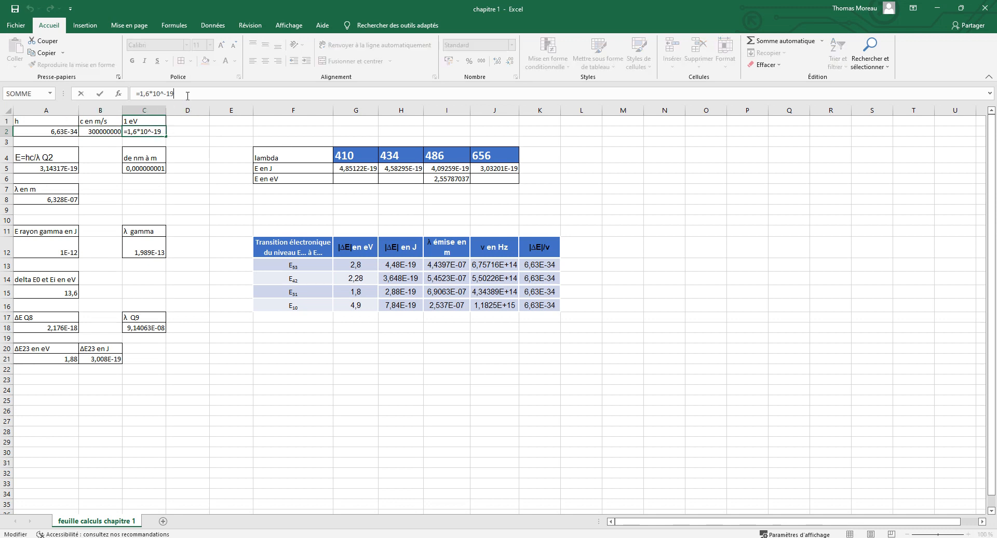
{"action": "left_click", "coordinate": [197, 155]}
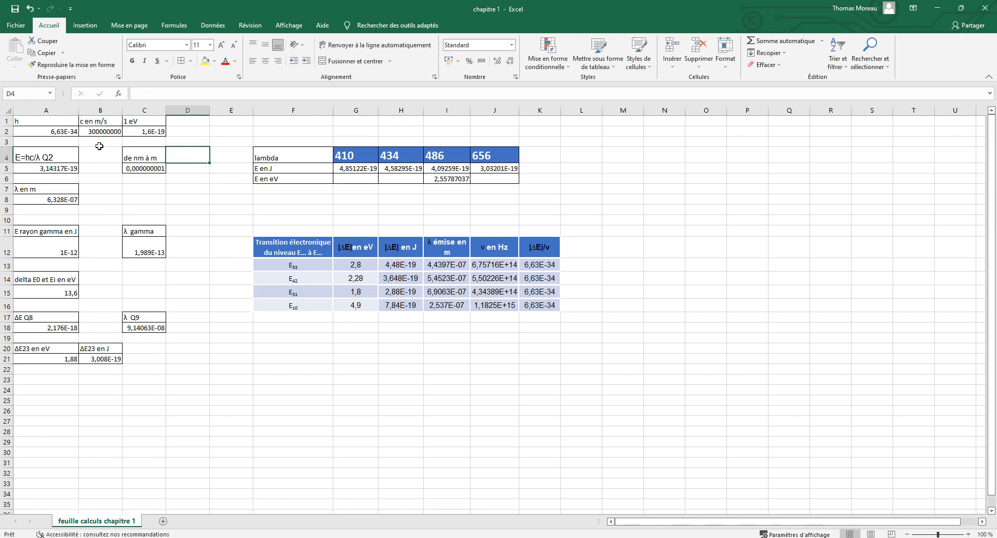
- Examine the E=hc/λ formula in A5 and its cell references, plus the nm-to-metre conversion factor in C5
{"action": "left_click", "coordinate": [58, 155]}
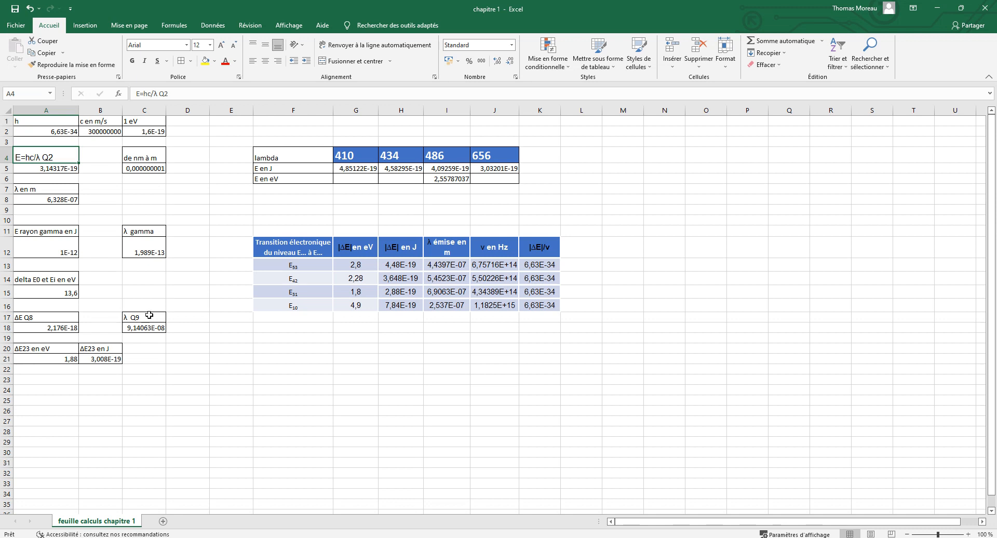
{"action": "left_click", "coordinate": [62, 168]}
{"action": "left_click", "coordinate": [165, 93]}
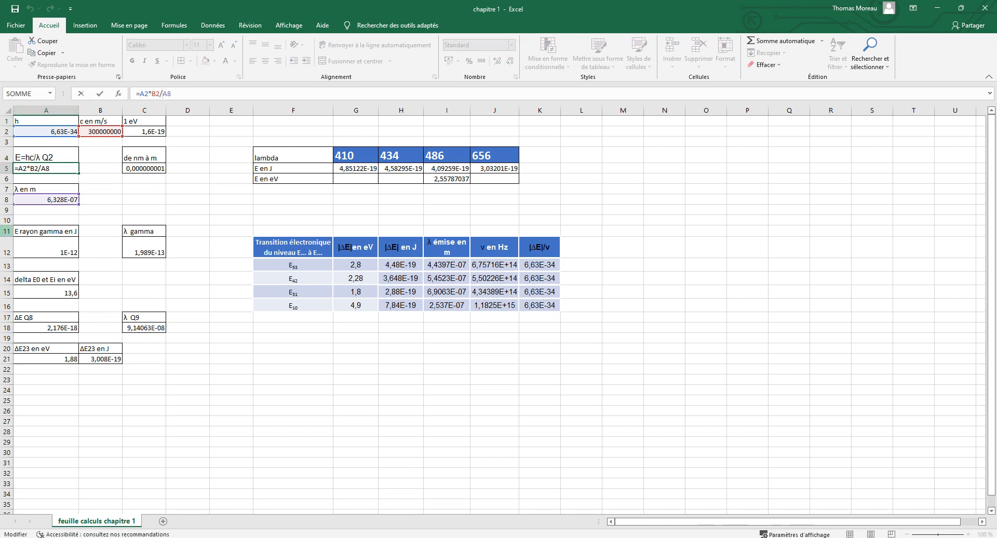
{"action": "key", "text": "ctrl+Return"}
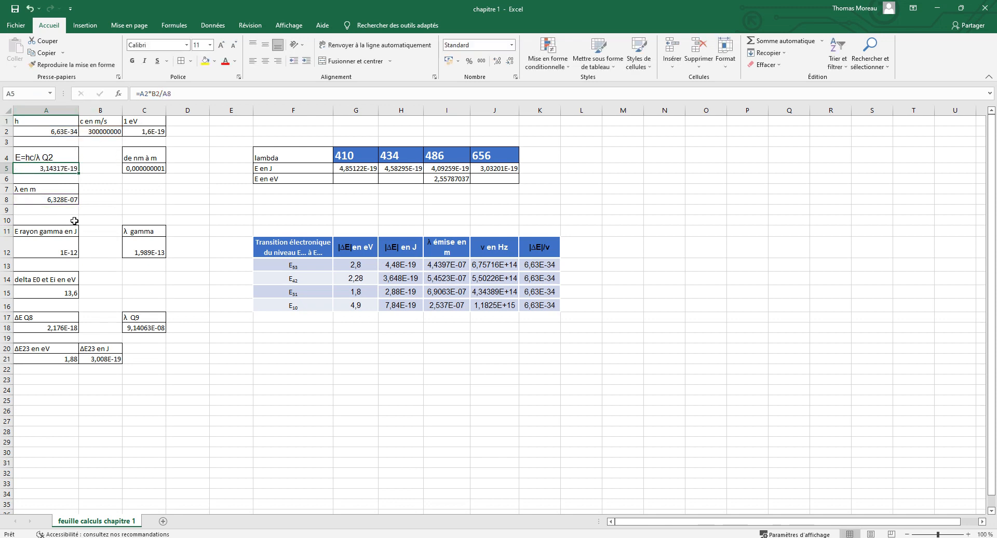
{"action": "left_click", "coordinate": [145, 165]}
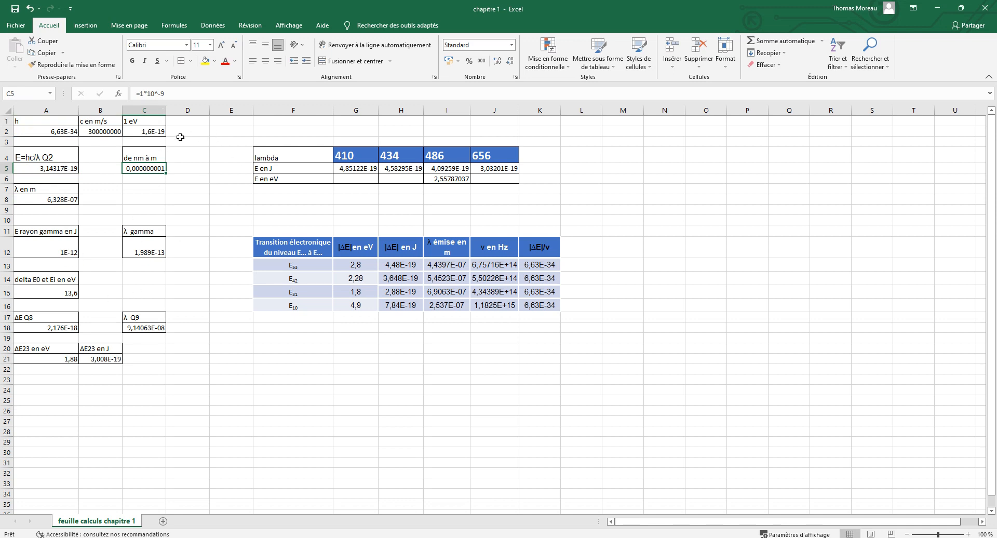
- Examine the gamma-ray energy in A12 and the gamma wavelength formula in C12
{"action": "left_click", "coordinate": [56, 247]}
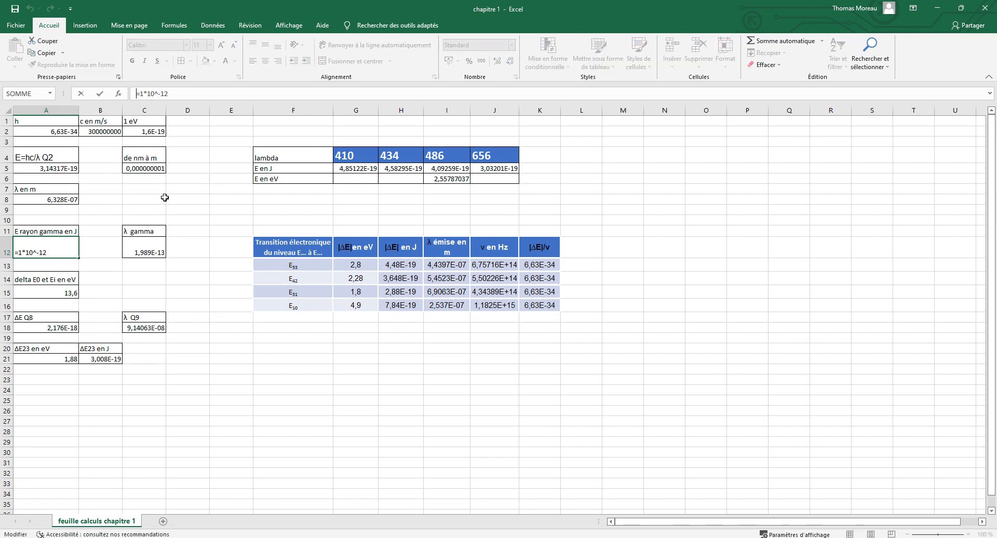
{"action": "left_click", "coordinate": [153, 247]}
{"action": "left_click", "coordinate": [167, 92]}
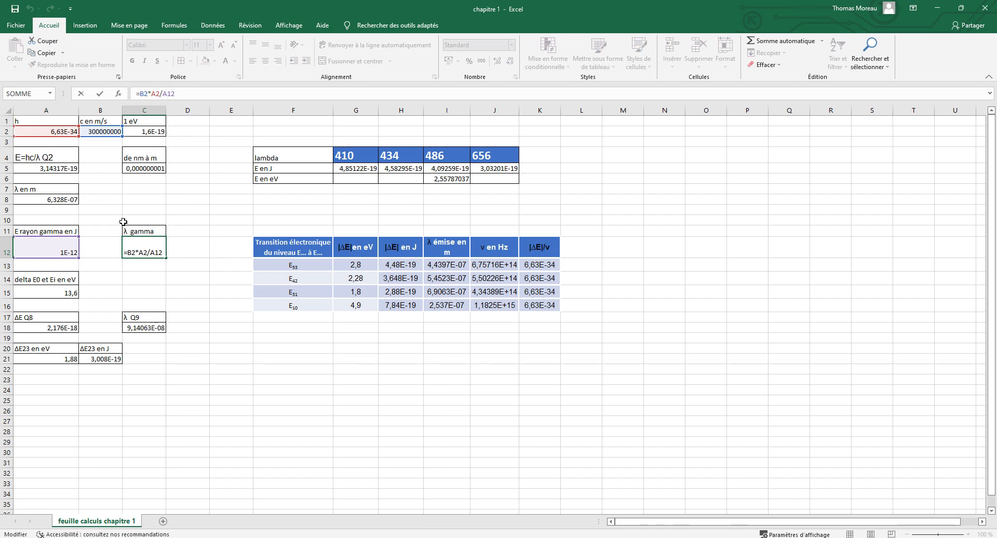
{"action": "key", "text": "ctrl+Return"}
- Examine the energy difference in A15 and the formulas that derive ΔE for Q8 in A18 and λ for Q9 in C18
{"action": "left_click", "coordinate": [62, 294]}
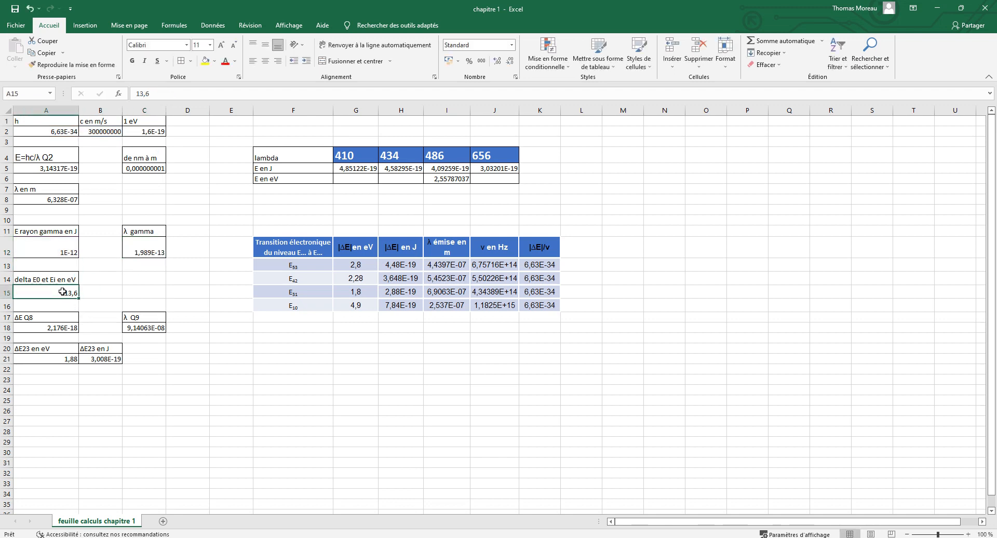
{"action": "left_click", "coordinate": [60, 328]}
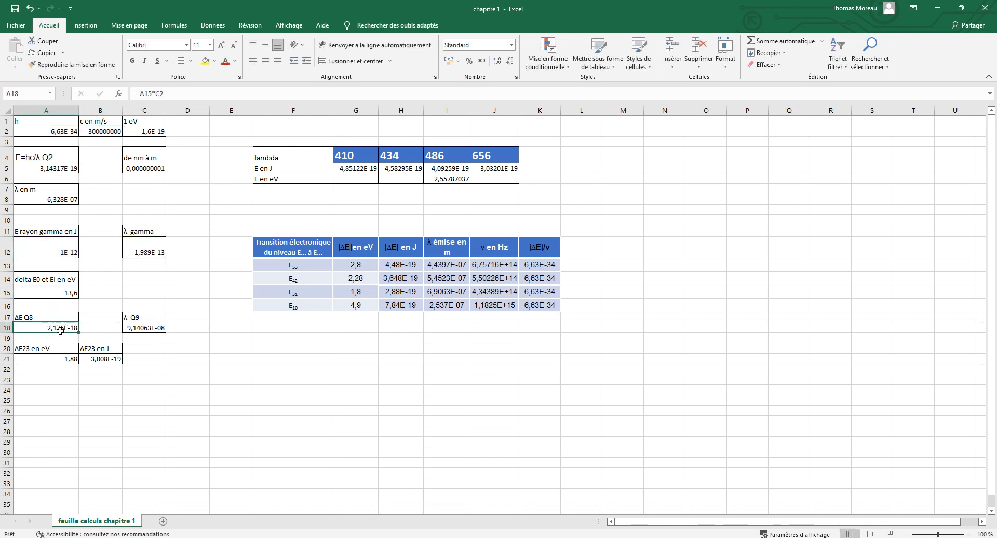
{"action": "left_click", "coordinate": [163, 93]}
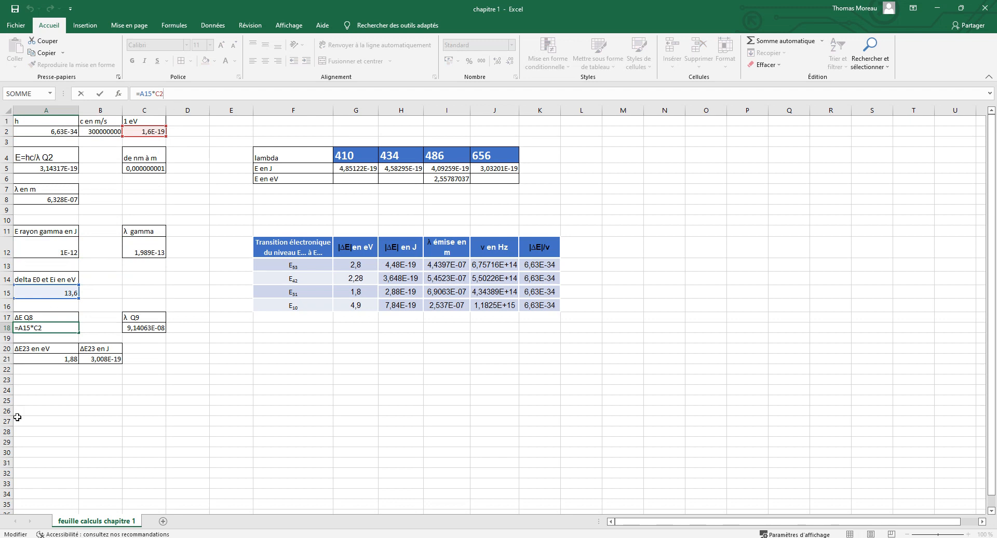
{"action": "key", "text": "Return"}
{"action": "left_click", "coordinate": [146, 328]}
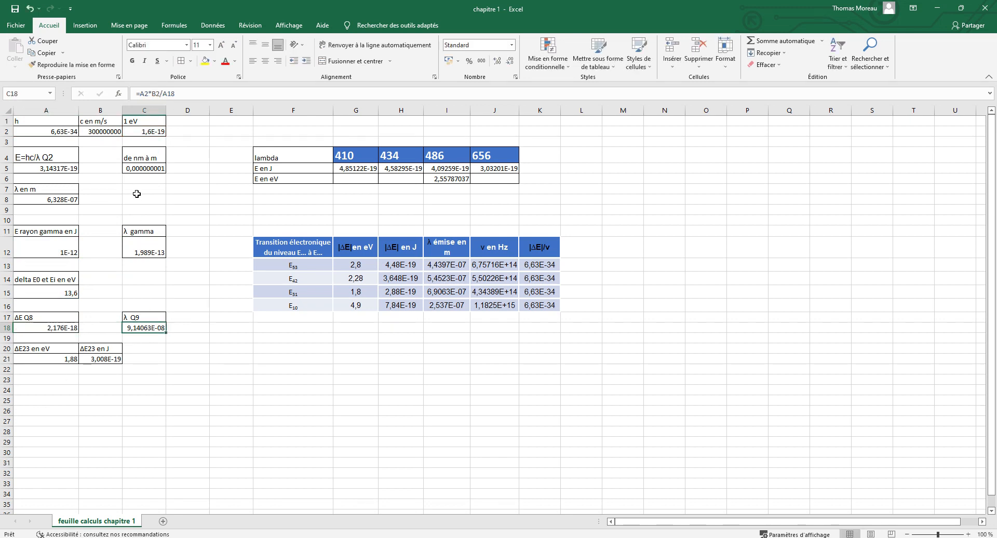
{"action": "left_click", "coordinate": [170, 98]}
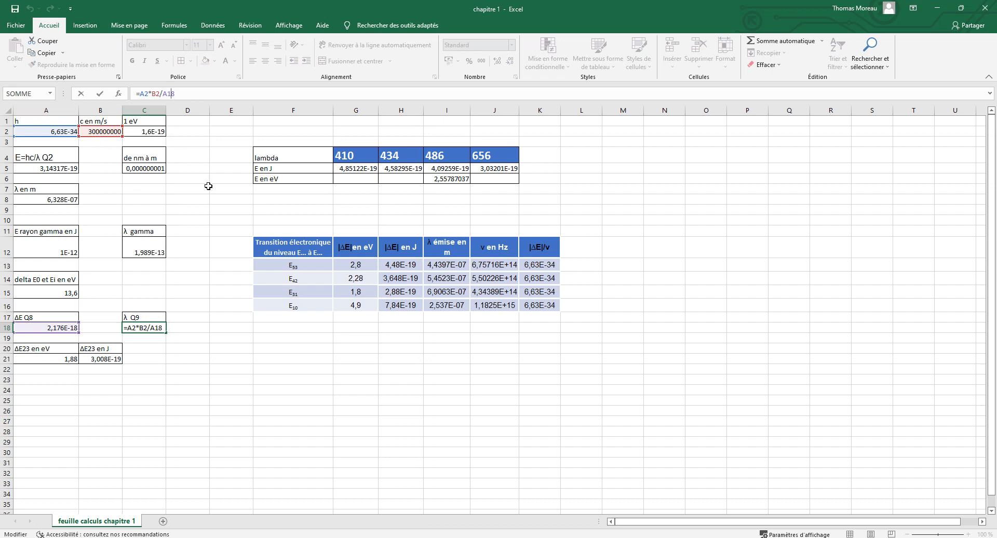
{"action": "key", "text": "ctrl+Return"}
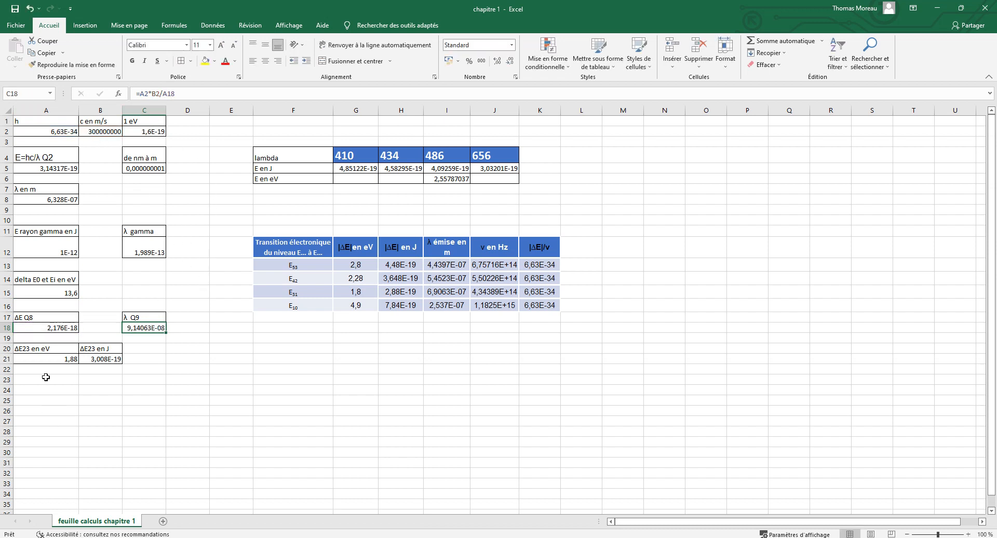
- Review the ΔE23 value in eV in A21 and its conversion to joules with =A21*C2 in B21
{"action": "left_click", "coordinate": [45, 359]}
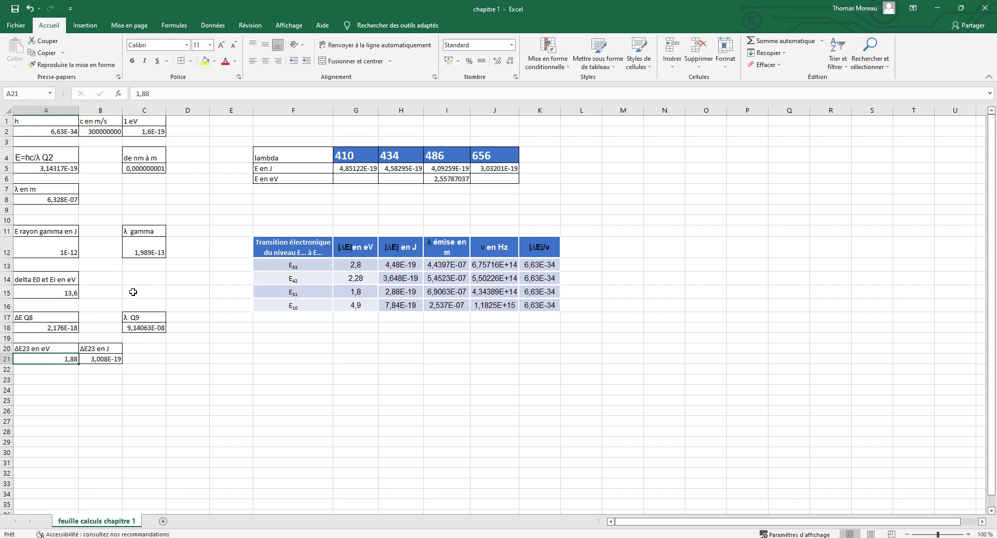
{"action": "left_click", "coordinate": [99, 361]}
{"action": "type", "text": "=A21*C2"}
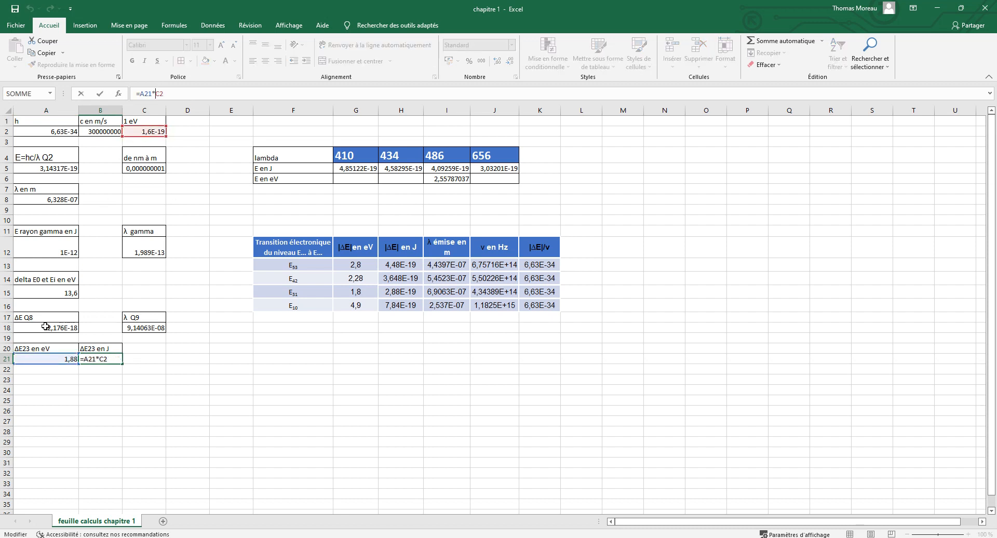
{"action": "key", "text": "ctrl+Return"}
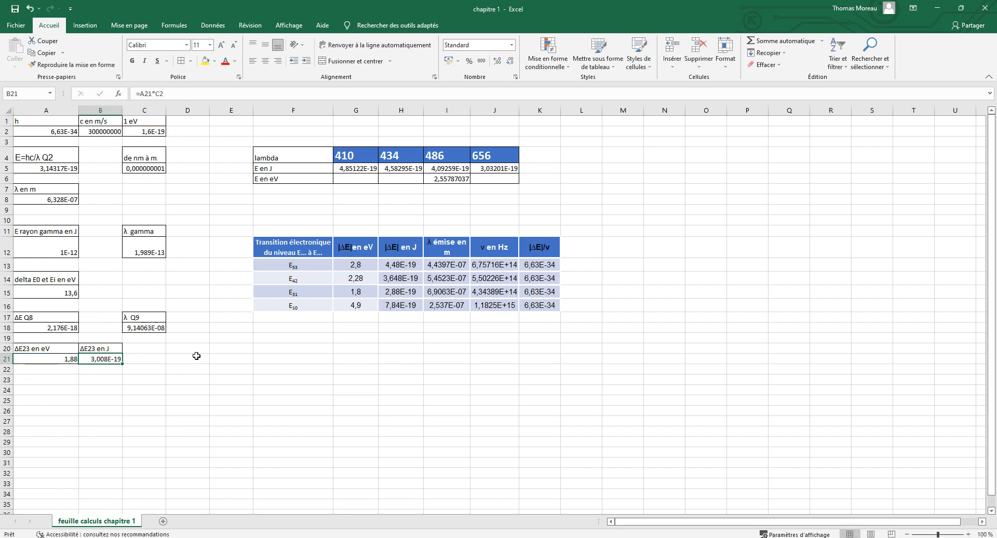
{"action": "left_click", "coordinate": [196, 356]}
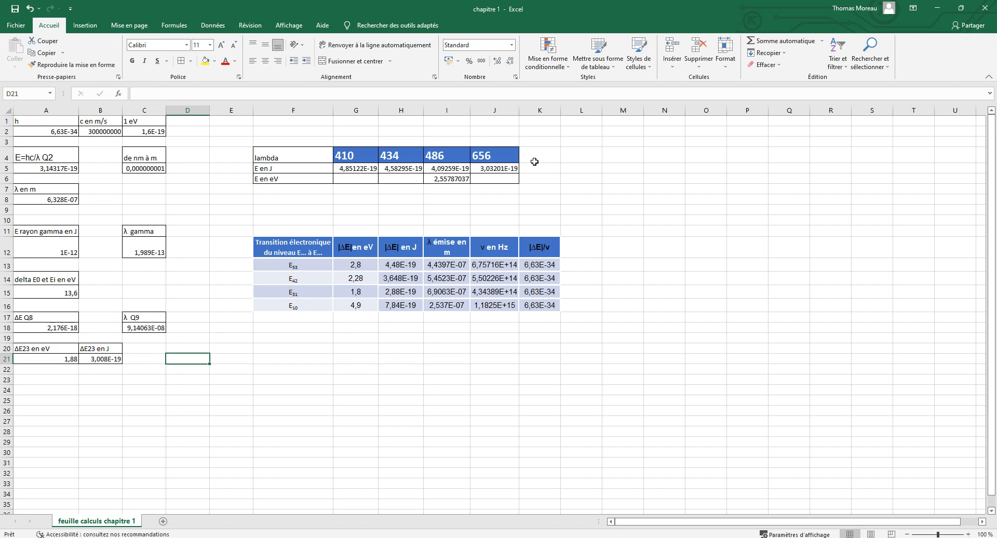
- Examine the absolute and relative references in the "E en J" formulas for wavelengths 656 (J5) and 410 (G5)
{"action": "left_click", "coordinate": [500, 167]}
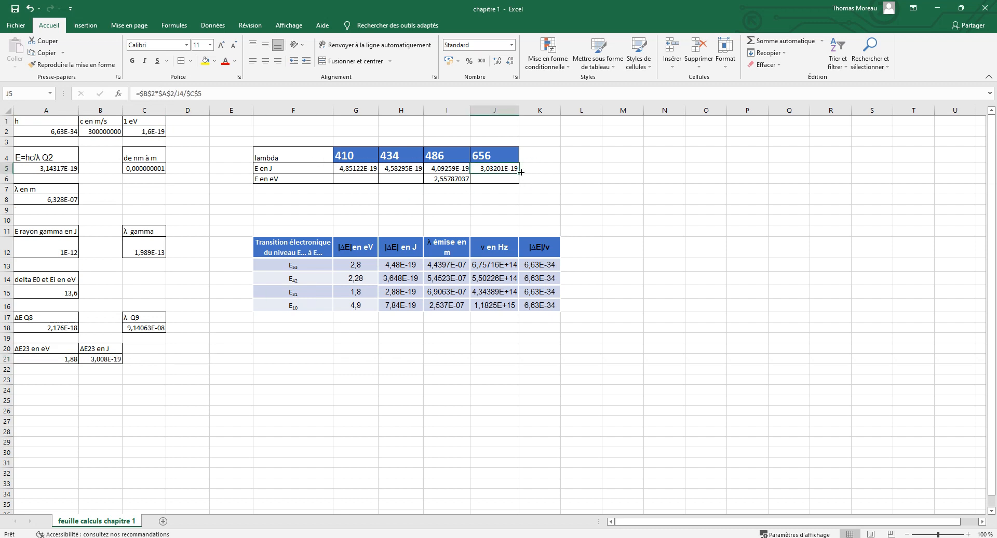
{"action": "left_click", "coordinate": [185, 93]}
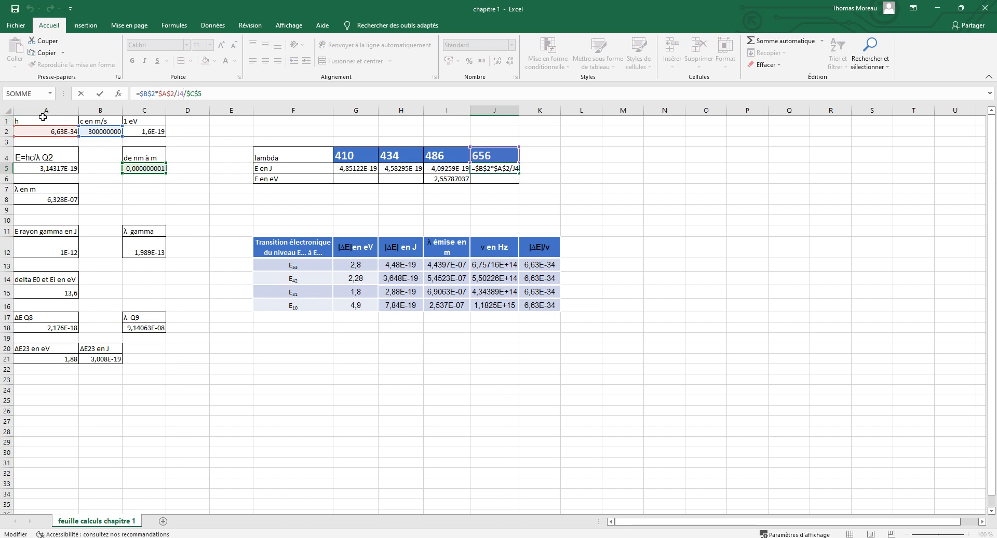
{"action": "left_click", "coordinate": [590, 205]}
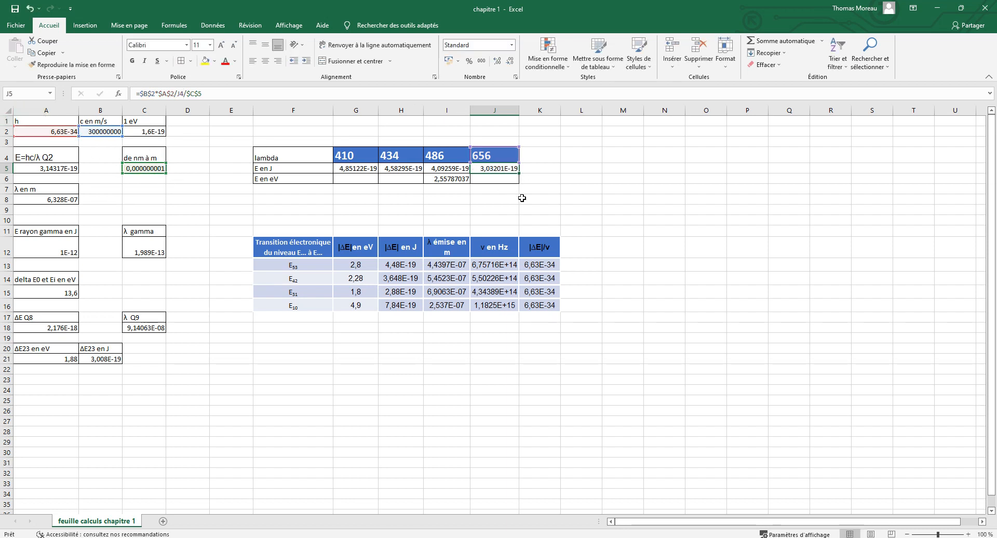
{"action": "left_click", "coordinate": [341, 164]}
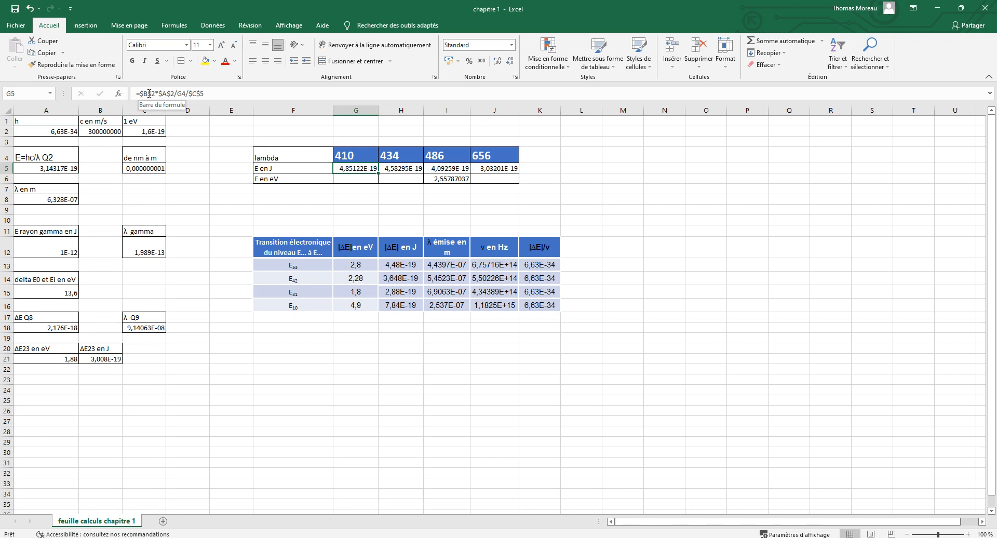
{"action": "left_click", "coordinate": [143, 93]}
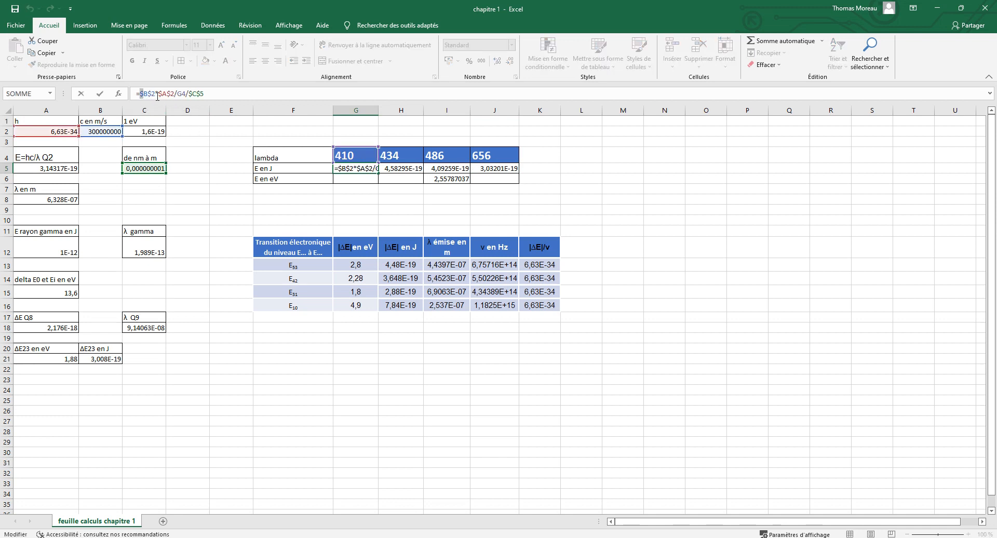
{"action": "key", "text": "ctrl+Return"}
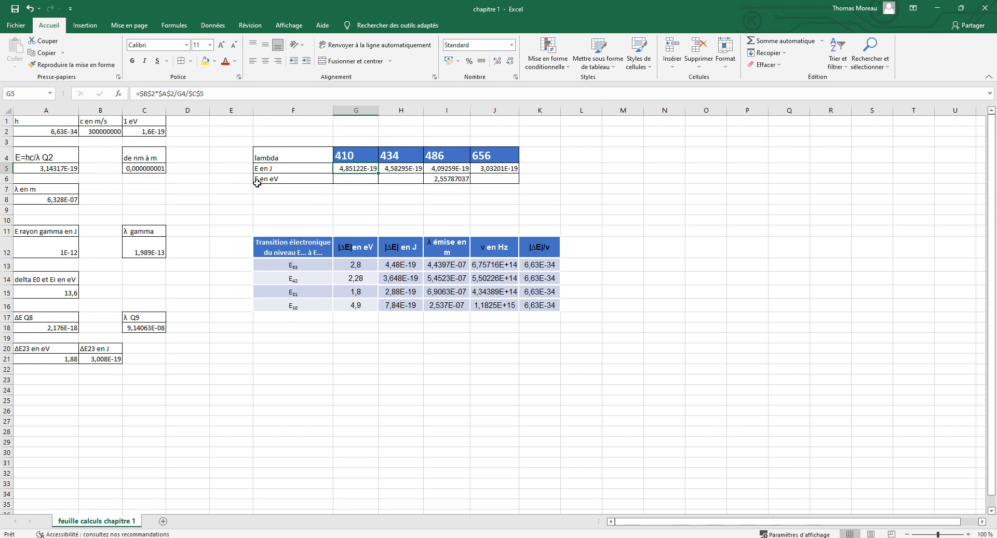
- Fill the "E en J" formula from G5 across the row to J5
{"action": "left_click", "coordinate": [343, 188]}
{"action": "left_click", "coordinate": [365, 167]}
{"action": "left_click_drag", "start_coordinate": [378, 174], "coordinate": [508, 165]}
{"action": "left_click", "coordinate": [576, 189]}
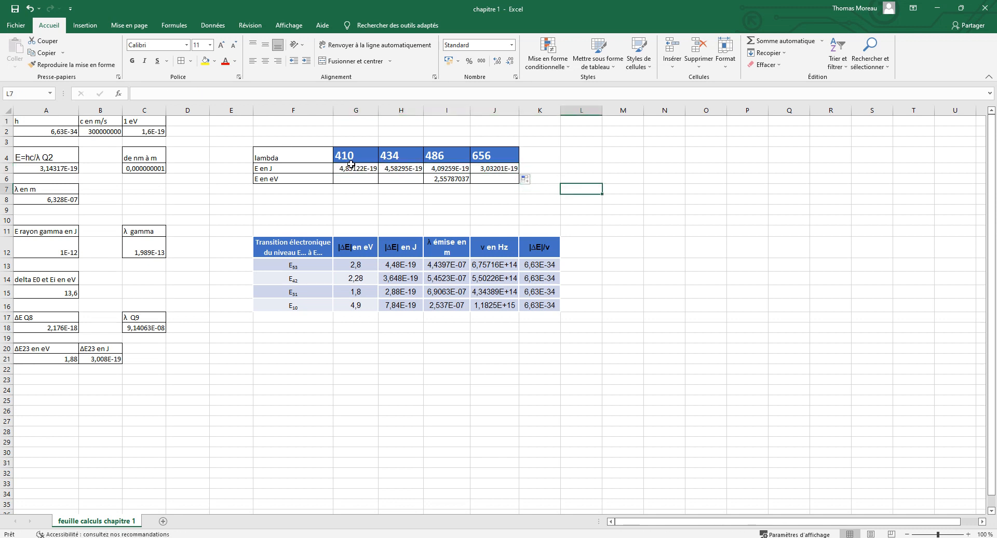
- Check which references the filled "E en J" formulas use for wavelengths 434 (H5) and 486 (I5)
{"action": "left_click", "coordinate": [401, 165]}
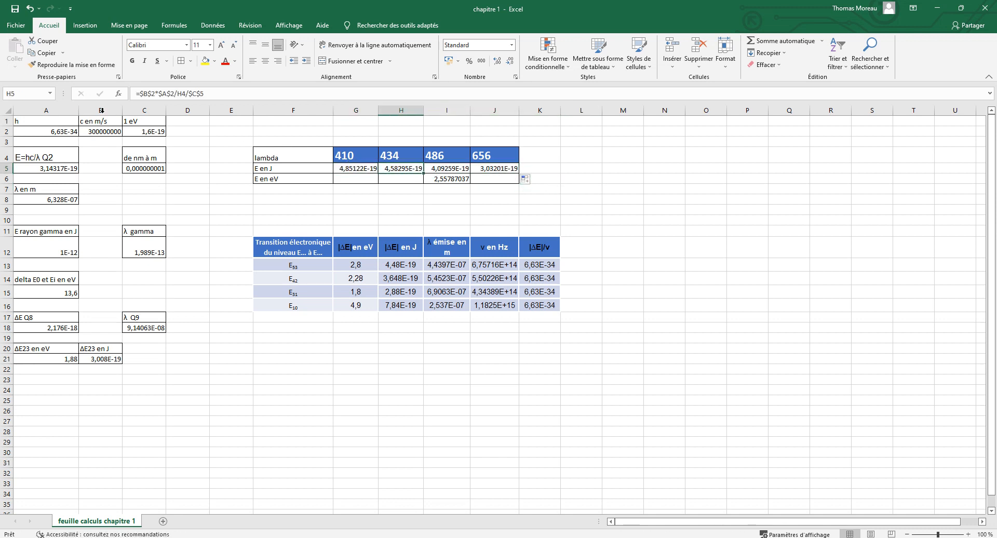
{"action": "left_click", "coordinate": [143, 94]}
{"action": "key", "text": "Tab"}
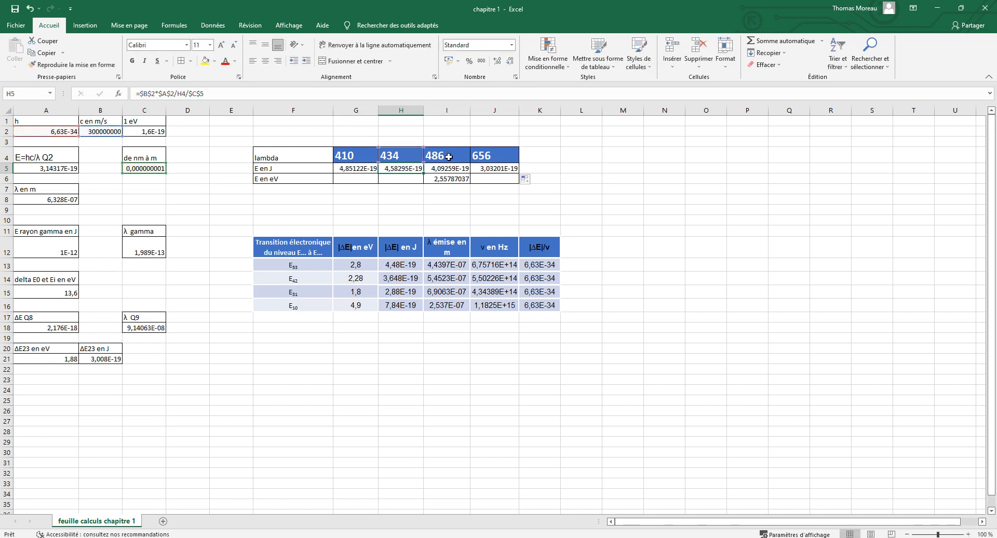
{"action": "left_click", "coordinate": [178, 95]}
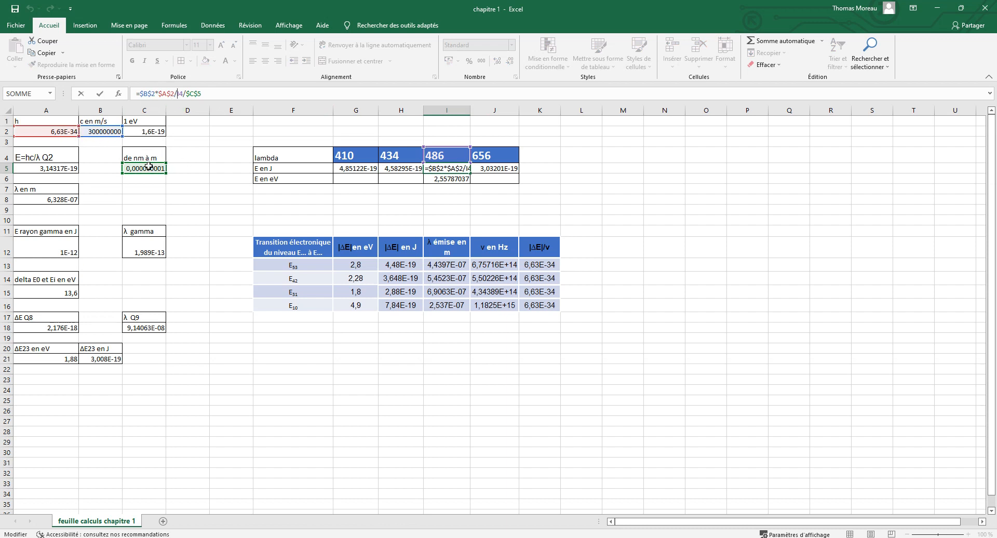
{"action": "key", "text": "ctrl+Return"}
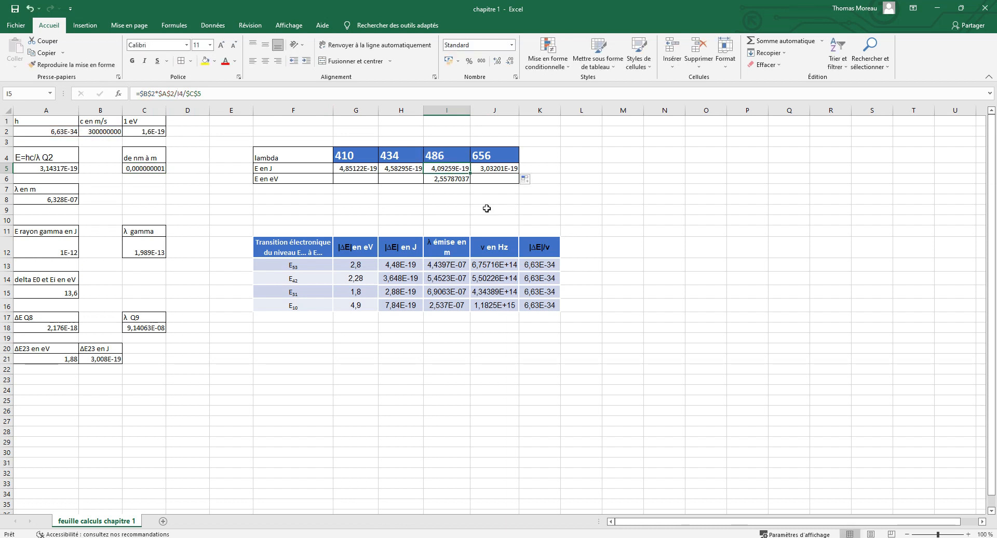
{"action": "left_click", "coordinate": [504, 191]}
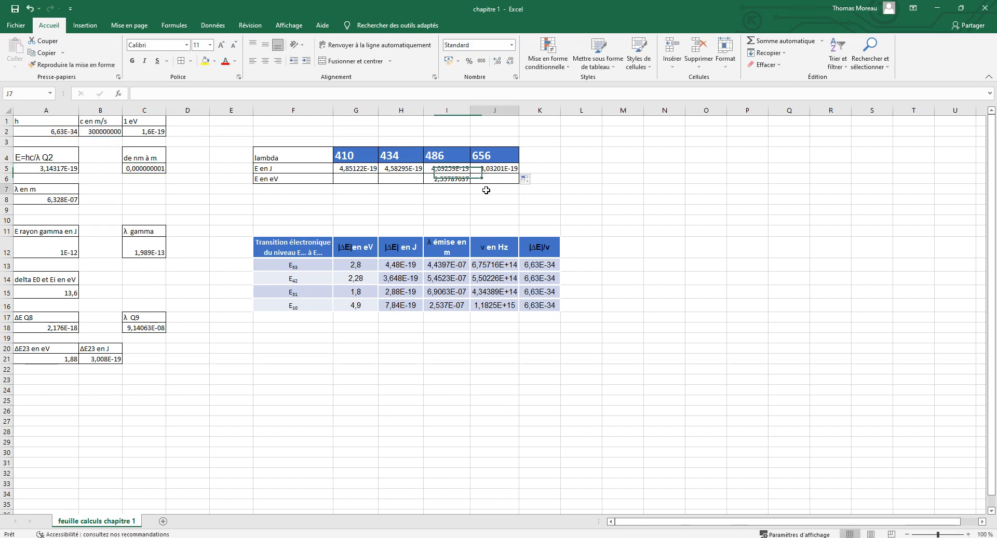
- Examine the "E en eV" formula for wavelength 486 in I6 and the cells it references
{"action": "double_click", "coordinate": [448, 178]}
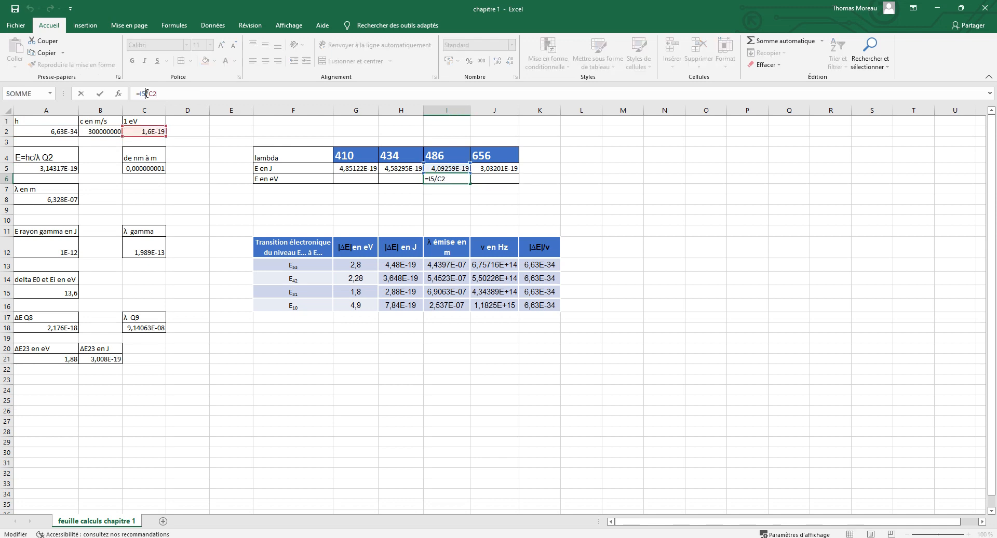
{"action": "key", "text": "ctrl+Return"}
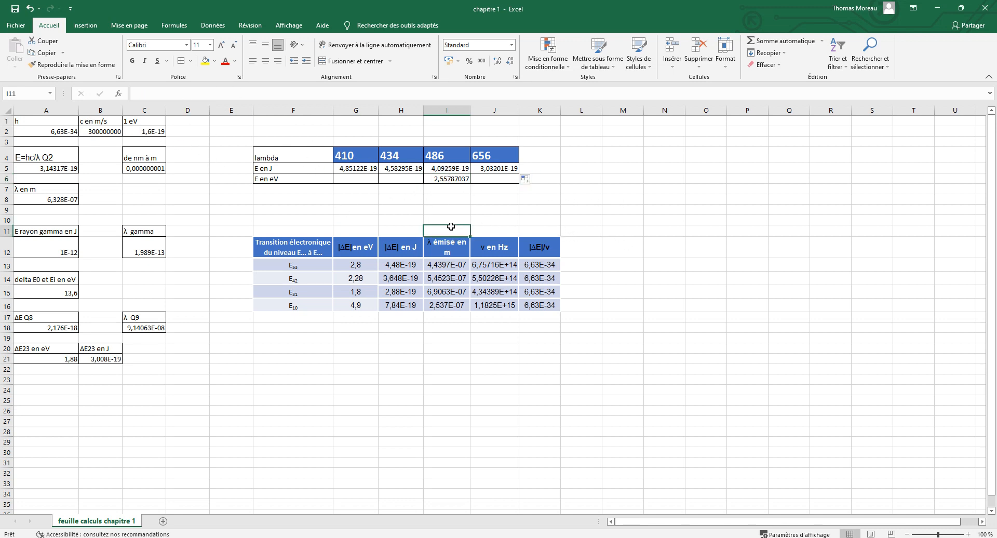
- Compare the absolute and relative references in the |ΔE| en J formulas of H13 to H15, and inspect the eV difference in G15
{"action": "left_click", "coordinate": [393, 262]}
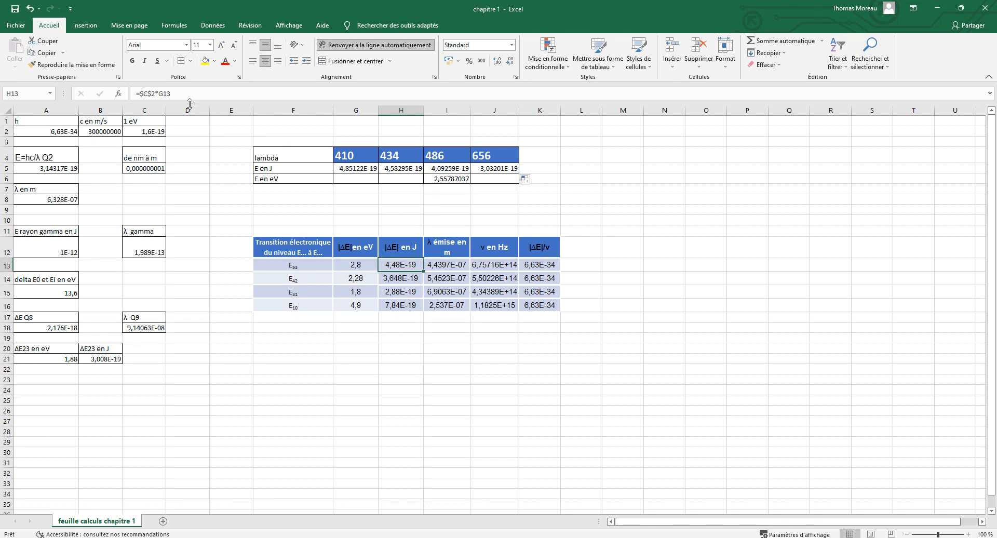
{"action": "key", "text": "F2"}
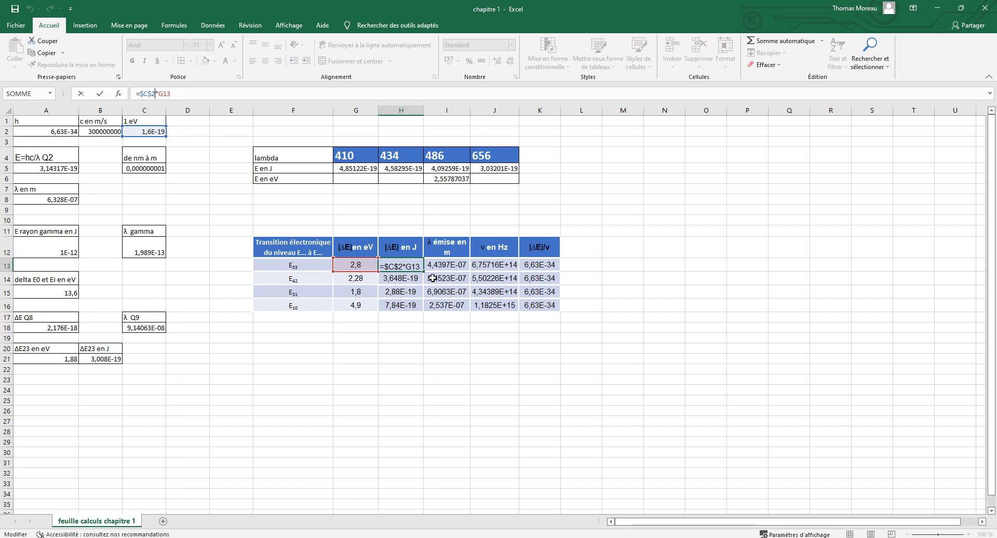
{"action": "key", "text": "Return"}
{"action": "key", "text": "F2"}
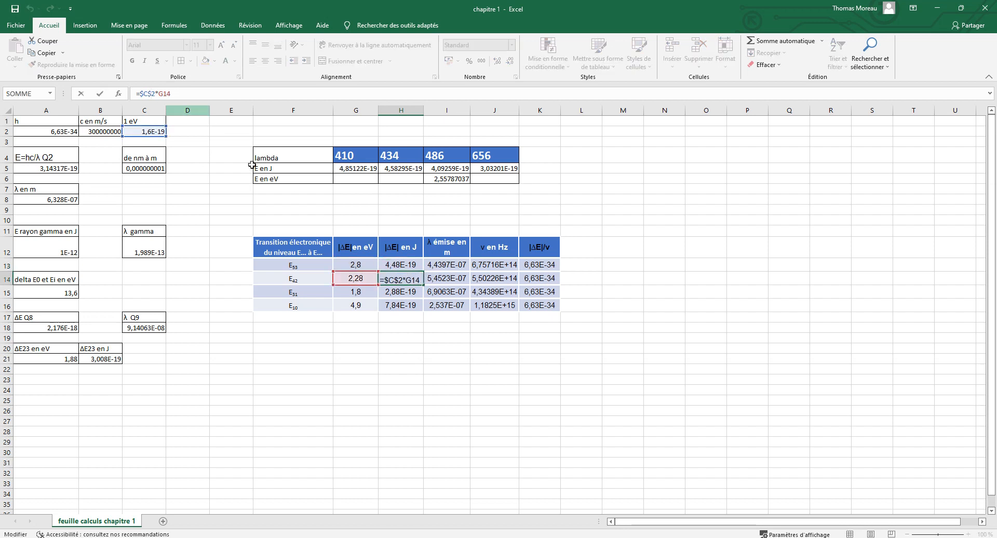
{"action": "key", "text": "Return"}
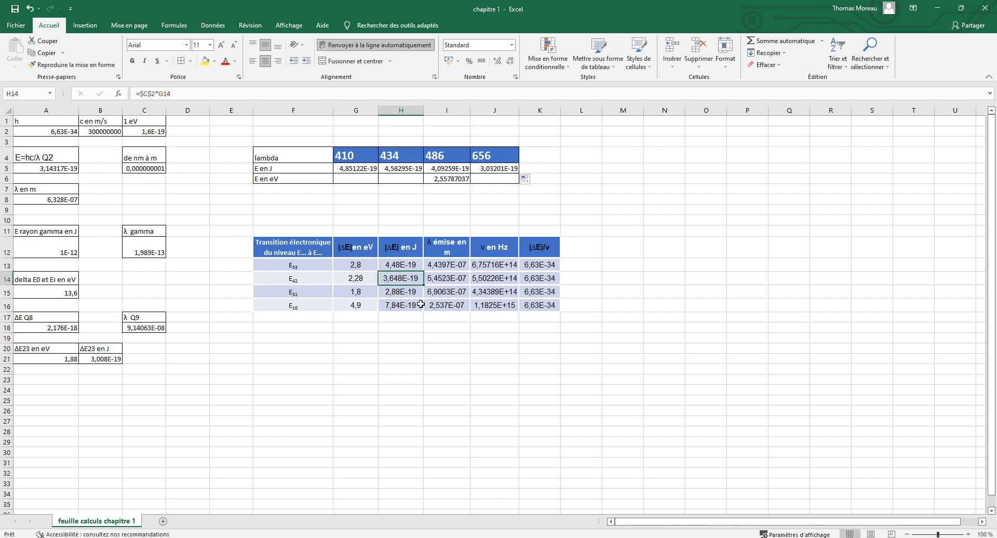
{"action": "key", "text": "F2"}
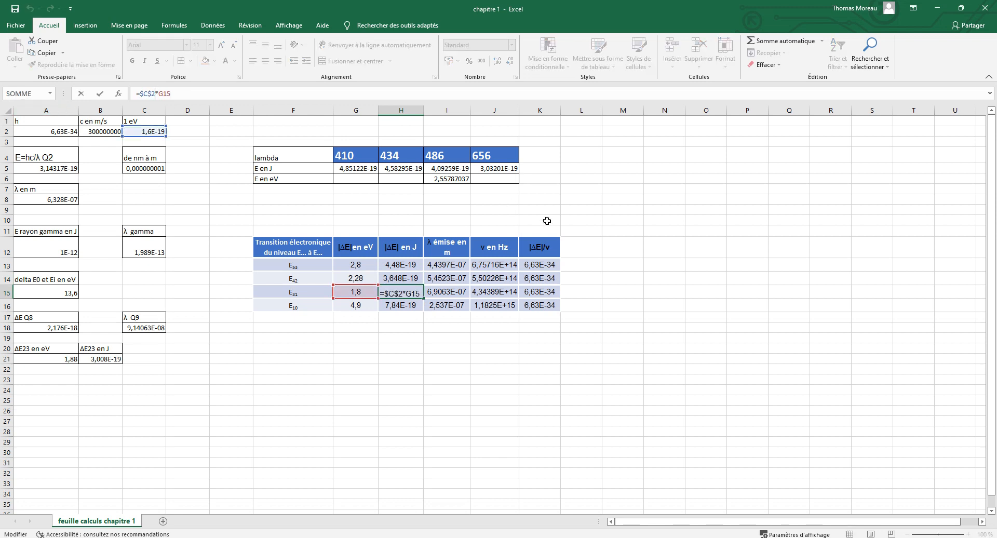
{"action": "key", "text": "Return"}
{"action": "left_click", "coordinate": [340, 292]}
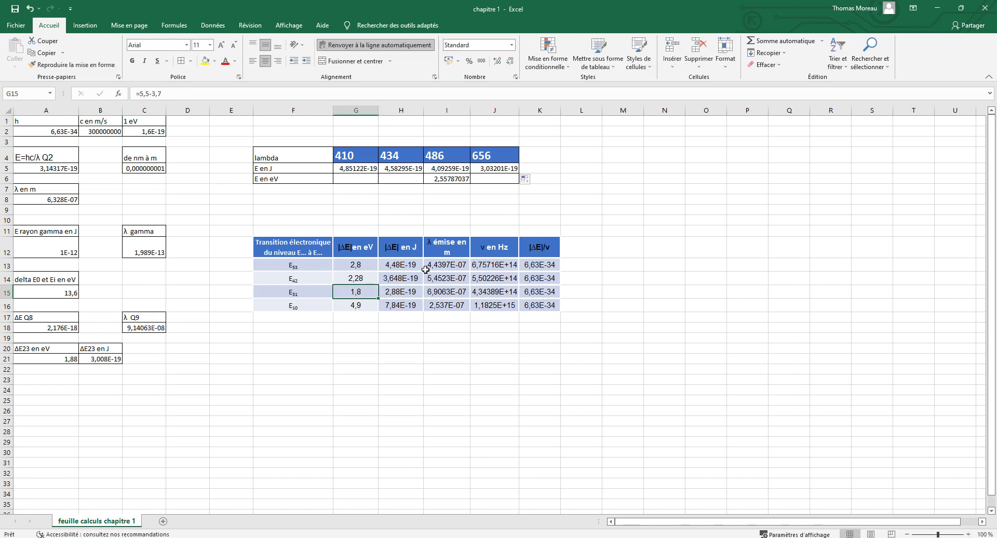
- Examine the emitted wavelength formula in I13 and its references to h, c and the energy in joules
{"action": "left_click", "coordinate": [443, 265]}
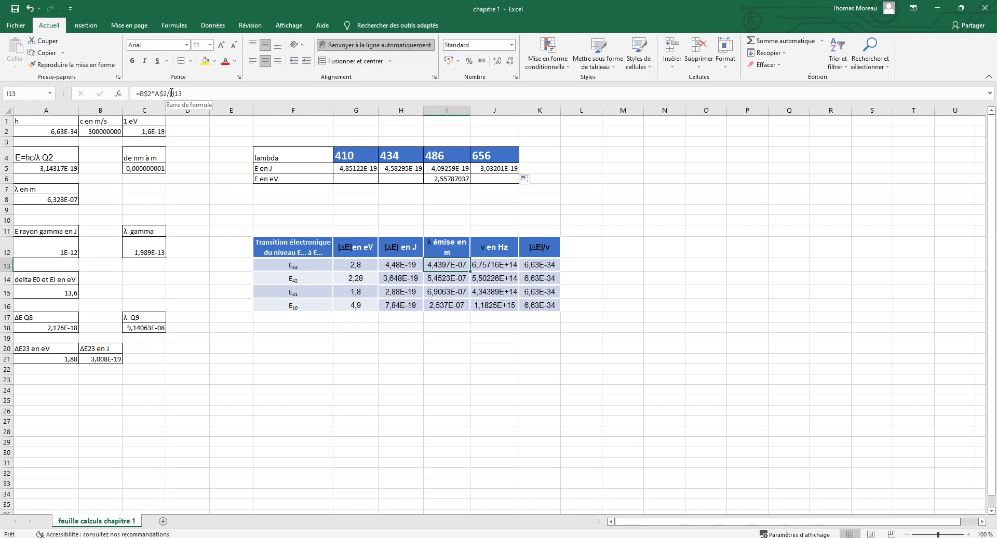
{"action": "key", "text": "F2"}
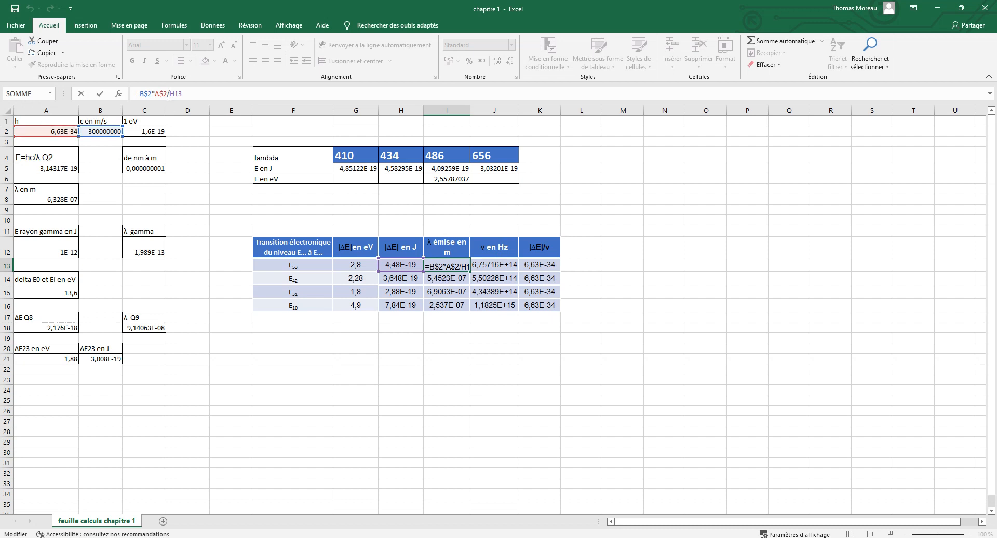
{"action": "key", "text": "Escape"}
- Examine the frequency formulas in J13 and J14, checking their references to the energy in joules and Planck's constant
{"action": "left_click", "coordinate": [499, 268]}
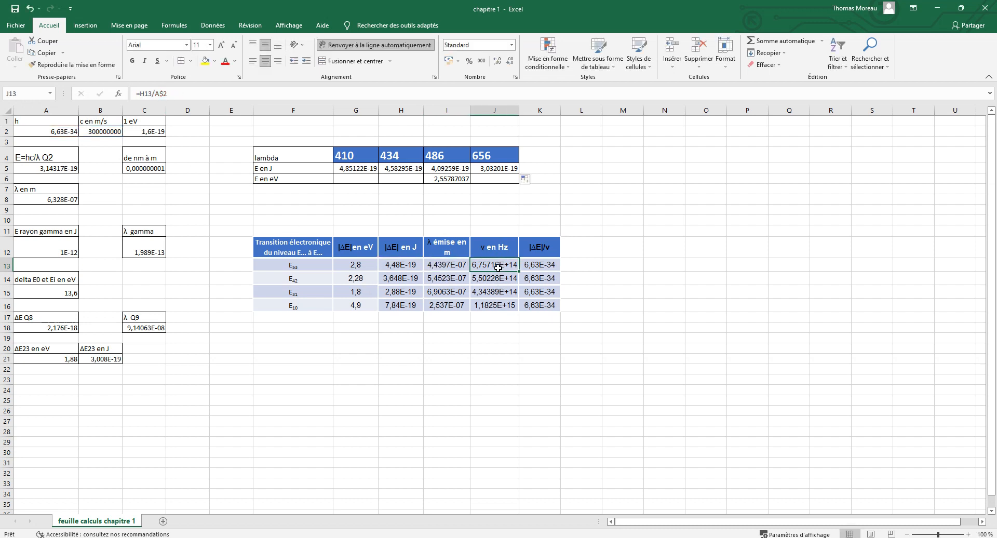
{"action": "left_click", "coordinate": [158, 95]}
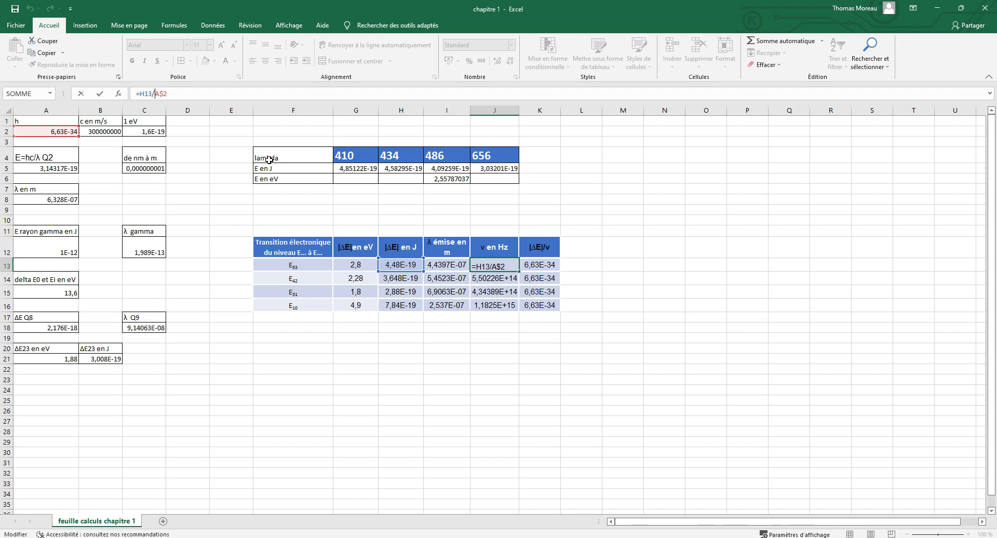
{"action": "key", "text": "ctrl+Return"}
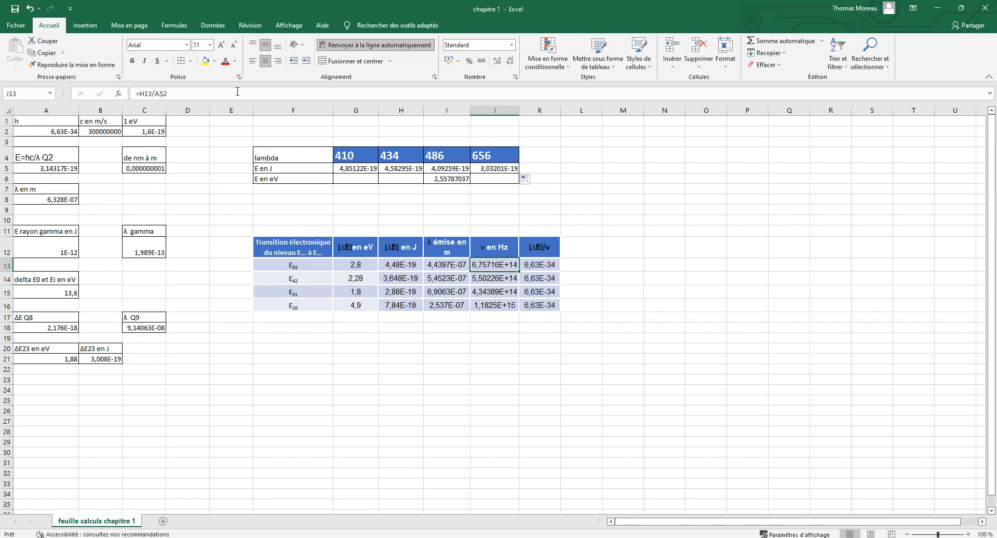
{"action": "left_click", "coordinate": [146, 92]}
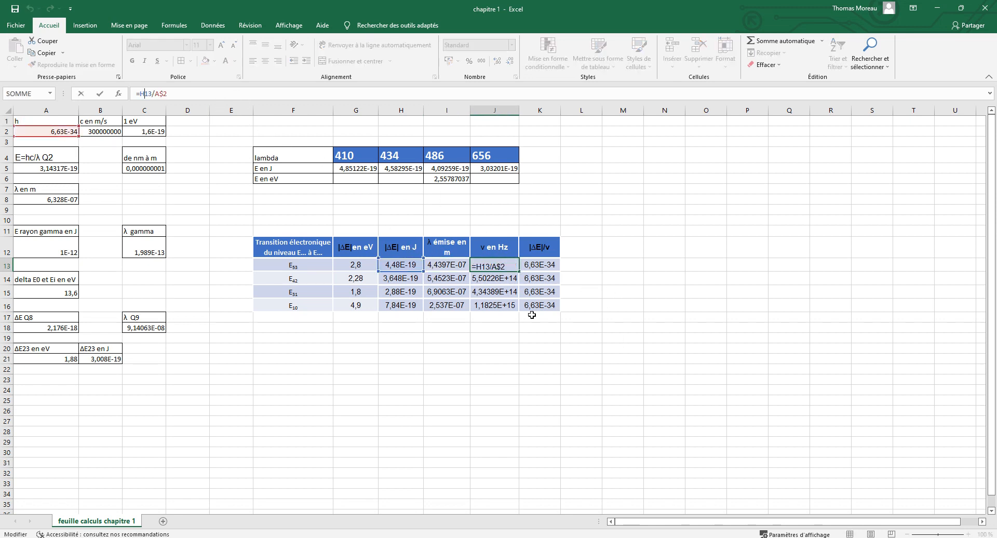
{"action": "key", "text": "Escape"}
{"action": "left_click", "coordinate": [496, 274]}
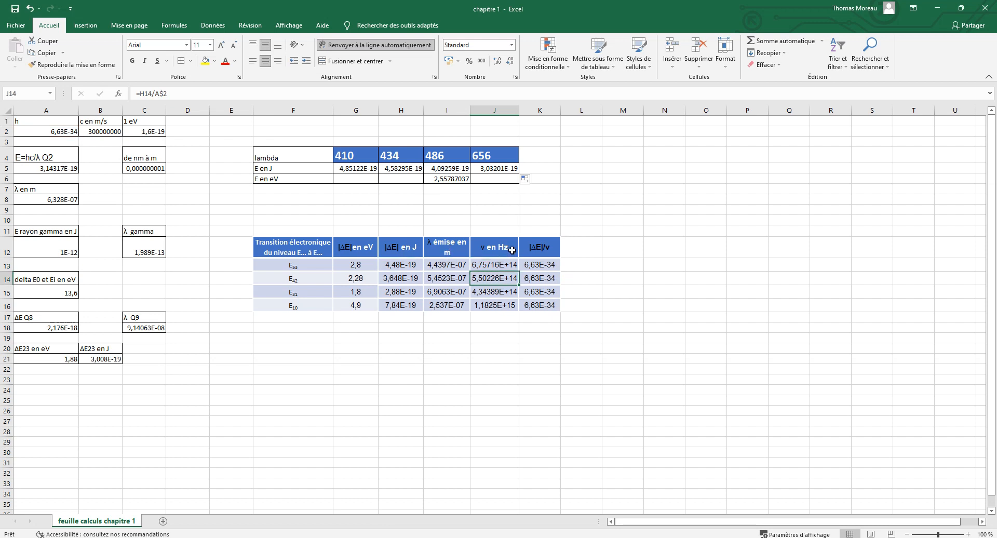
{"action": "left_click", "coordinate": [434, 256]}
{"action": "left_click", "coordinate": [491, 263]}
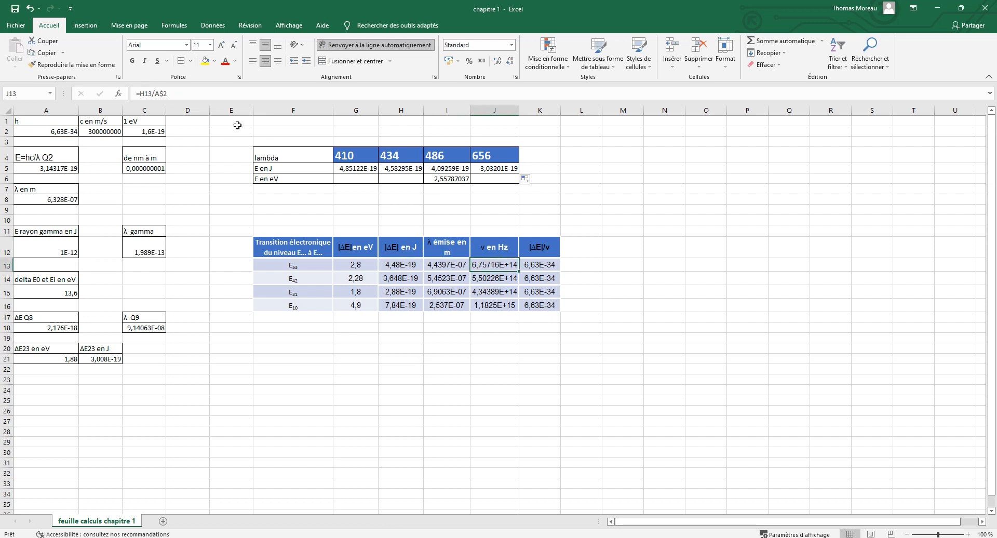
{"action": "left_click", "coordinate": [164, 95]}
{"action": "key", "text": "Escape"}
- Check the references used by the |ΔE|/ν formulas down K13 to K16
{"action": "left_click", "coordinate": [553, 266]}
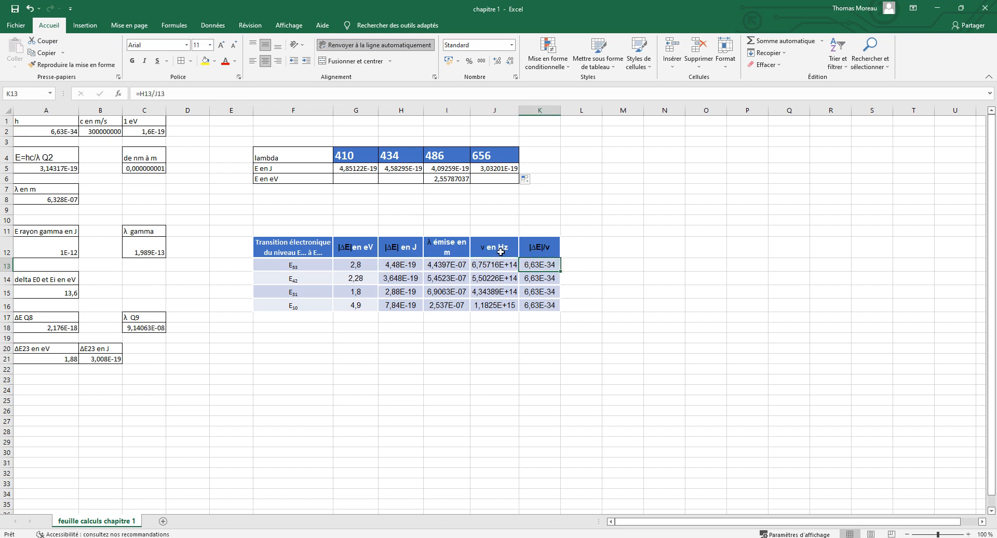
{"action": "left_click", "coordinate": [148, 93]}
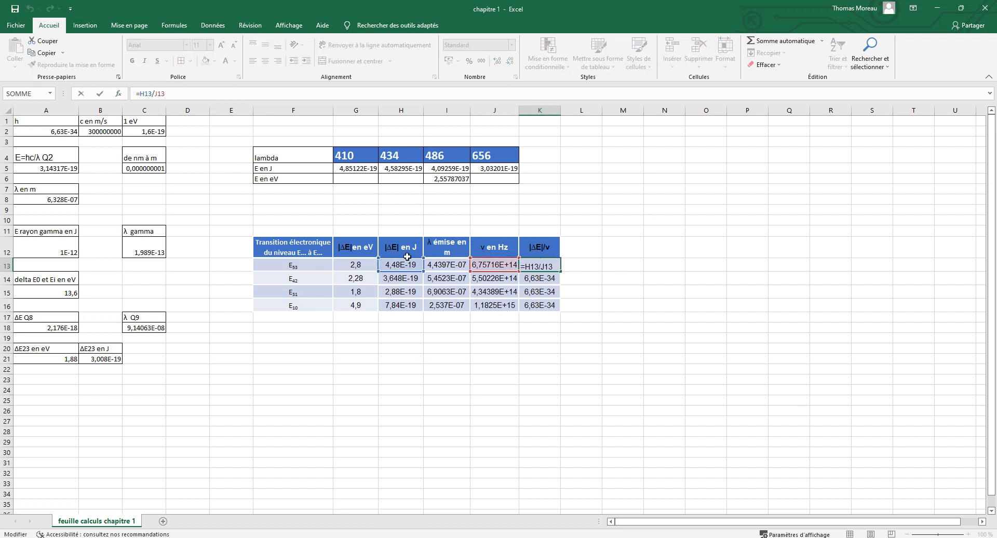
{"action": "key", "text": "Return"}
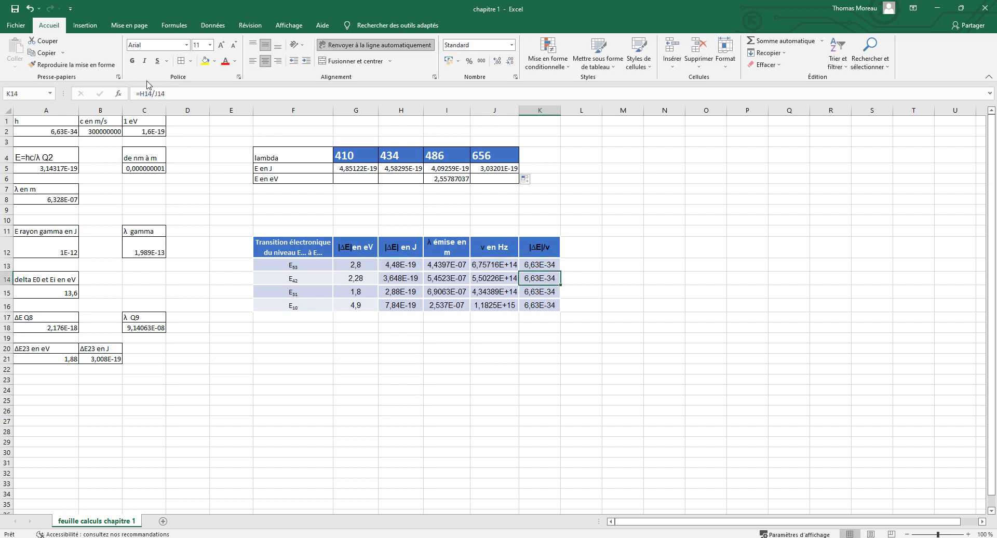
{"action": "left_click", "coordinate": [148, 93]}
{"action": "key", "text": "Escape"}
{"action": "left_click", "coordinate": [544, 290]}
{"action": "left_click", "coordinate": [148, 94]}
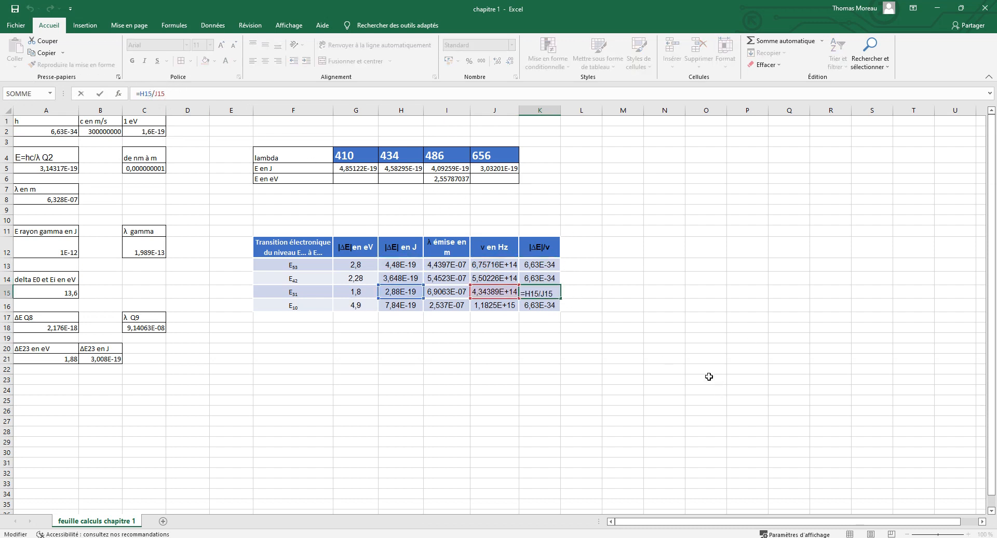
{"action": "left_click", "coordinate": [543, 308]}
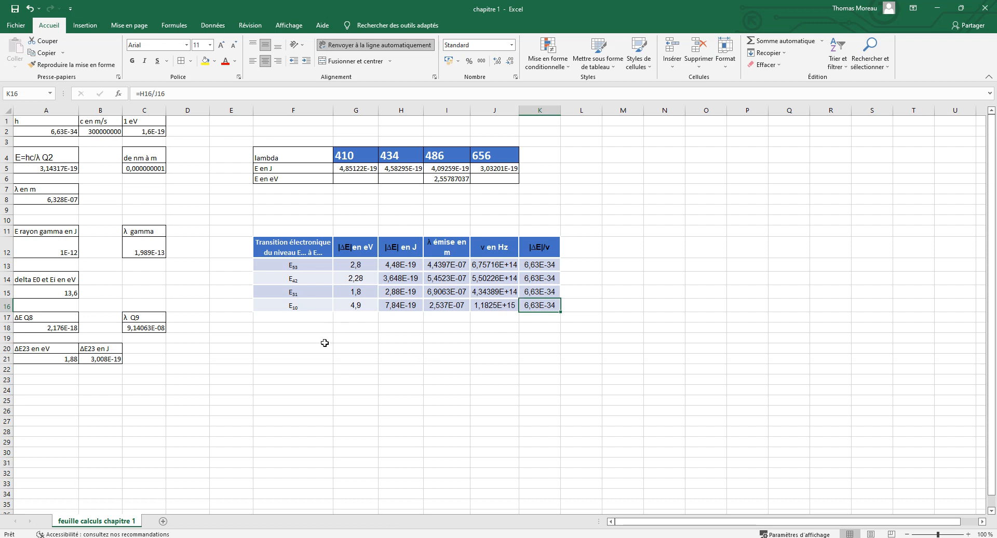
{"action": "left_click", "coordinate": [311, 388]}
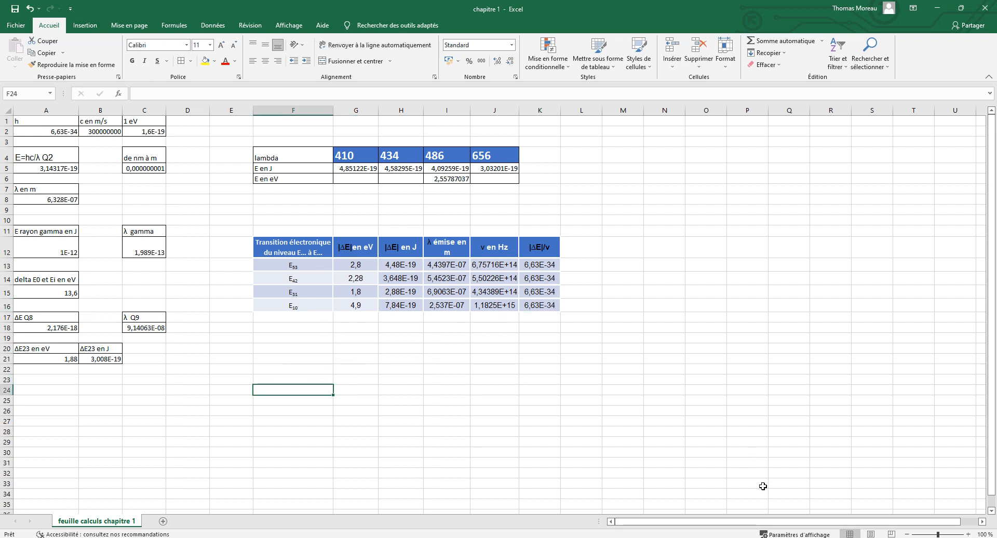